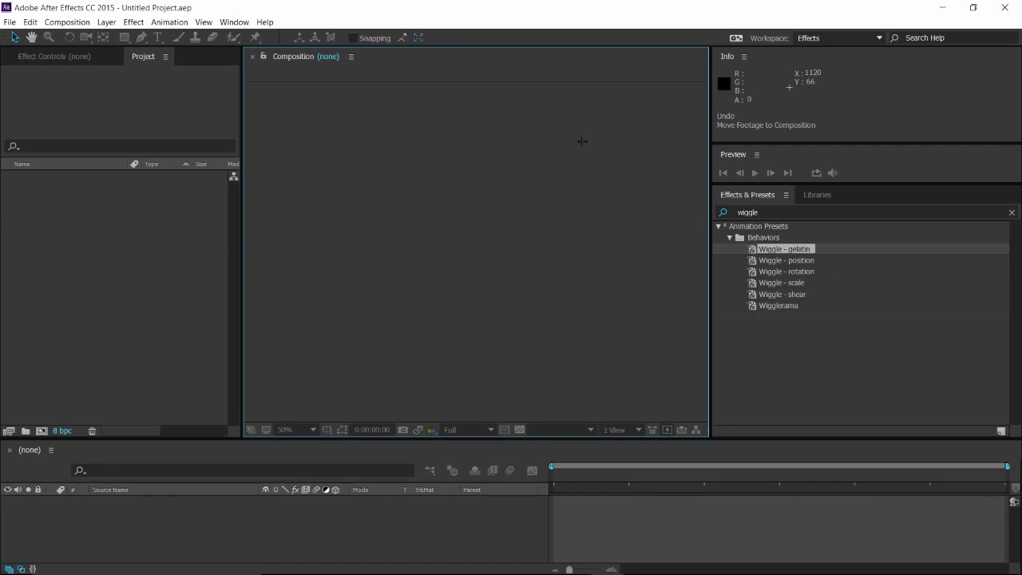
Step: Launch Adobe Character Animator from After Effects' File menu
{"action": "left_click", "coordinate": [9, 22]}
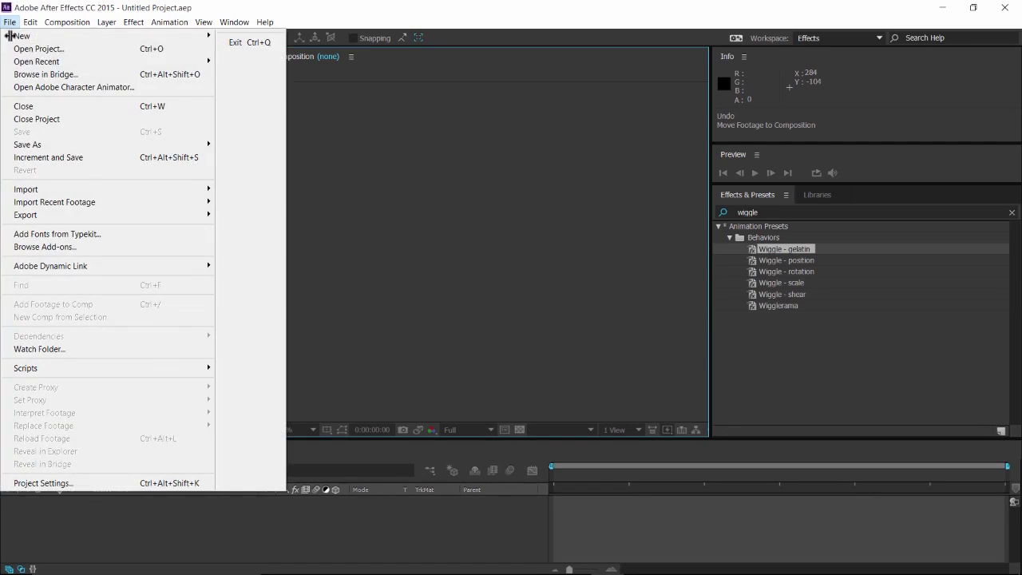
{"action": "left_click", "coordinate": [26, 87]}
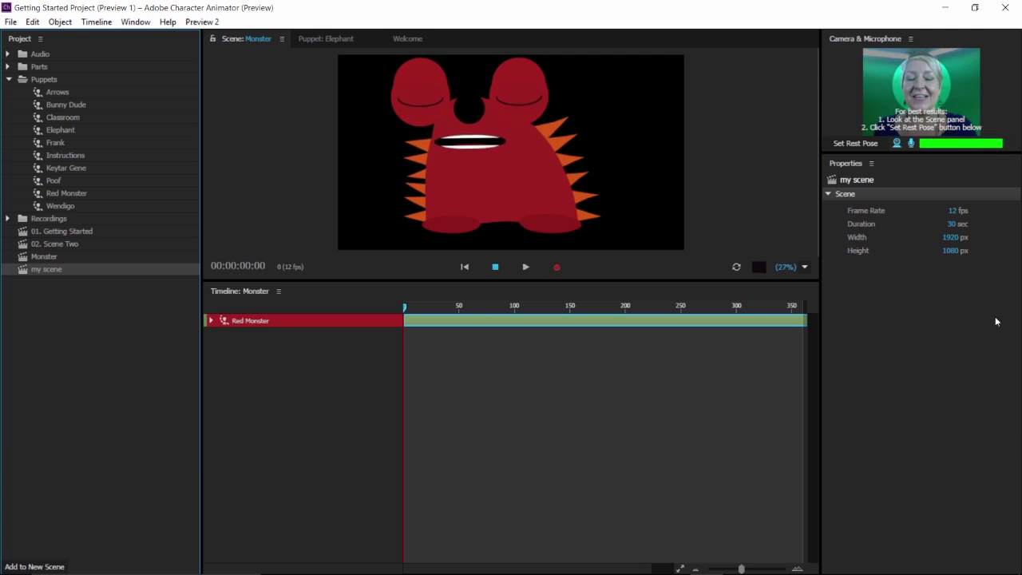
Step: Capture the neutral webcam face as the rest pose, then select the Red Monster track
{"action": "left_click", "coordinate": [850, 145]}
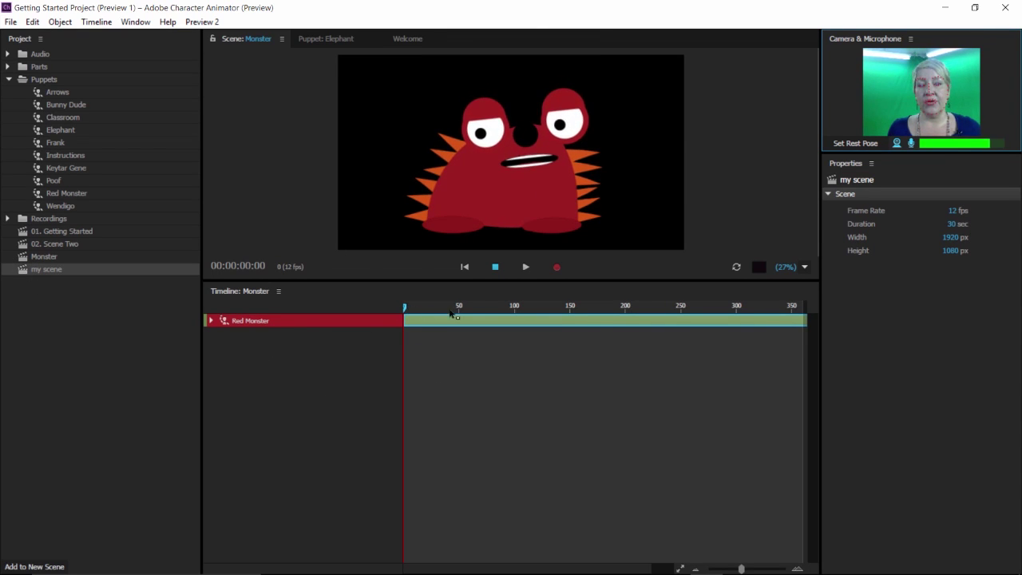
{"action": "left_click_drag", "start_coordinate": [453, 314], "coordinate": [491, 314]}
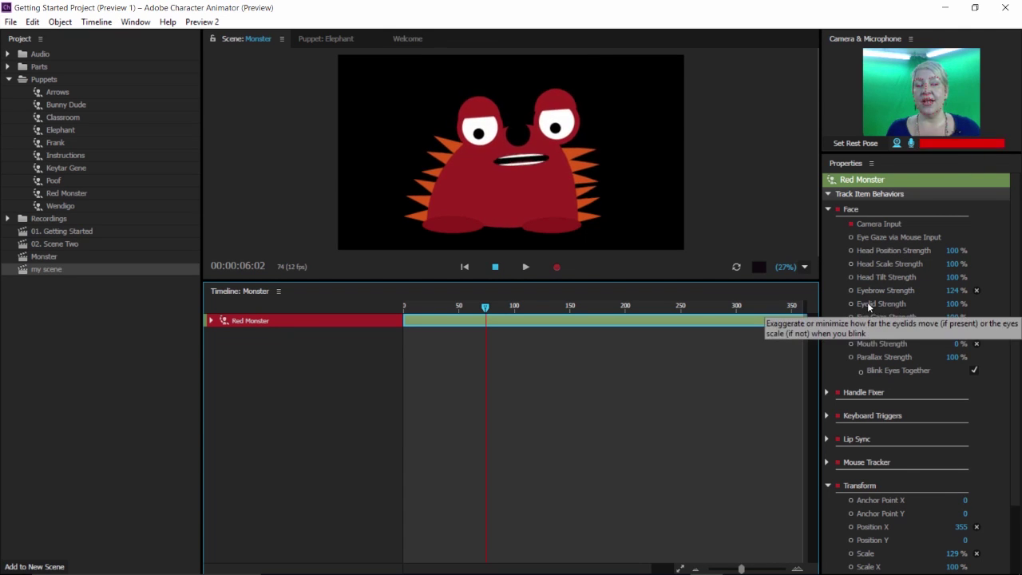
Step: Bump the Red Monster's Face Eyelid Strength up to 212% and play the scene to preview it
{"action": "left_click", "coordinate": [952, 307]}
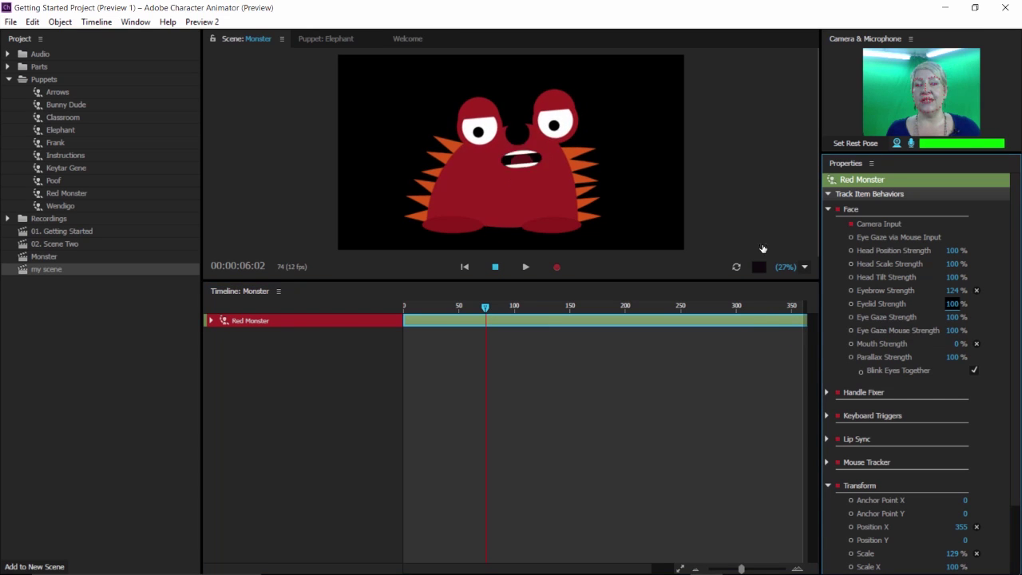
{"action": "key", "text": "Up"}
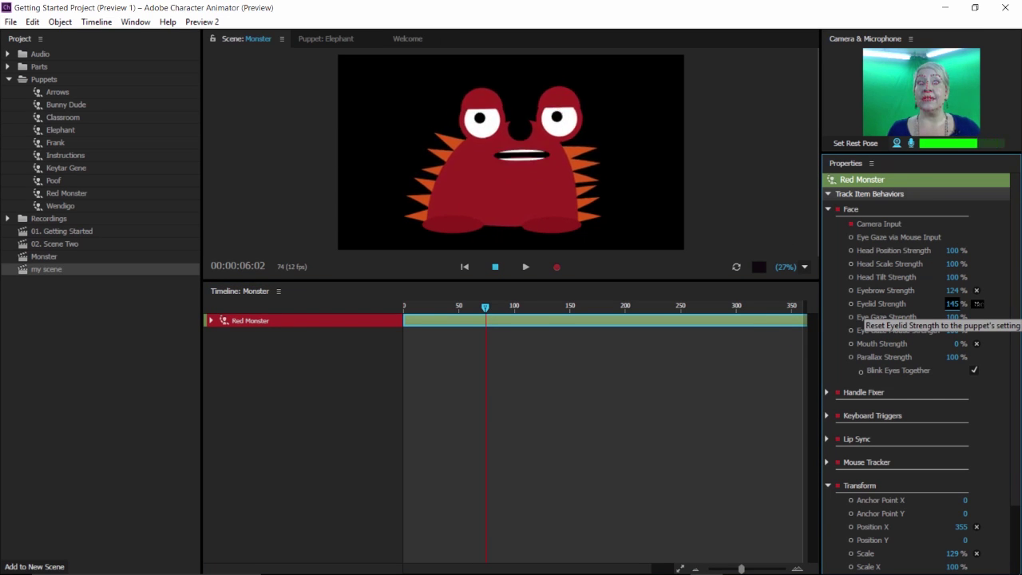
{"action": "key", "text": "Up"}
{"action": "key", "text": "Up"}
{"action": "key", "text": "Up"}
{"action": "key", "text": "Up"}
{"action": "key", "text": "Up"}
{"action": "key", "text": "Up"}
{"action": "key", "text": "Up"}
{"action": "key", "text": "Up"}
{"action": "key", "text": "Up"}
{"action": "key", "text": "Up"}
{"action": "key", "text": "Up"}
{"action": "key", "text": "Up"}
{"action": "key", "text": "Up"}
{"action": "key", "text": "Up"}
{"action": "key", "text": "Up"}
{"action": "key", "text": "Up"}
{"action": "key", "text": "Up"}
{"action": "key", "text": "Up"}
{"action": "key", "text": "Up"}
{"action": "key", "text": "Up"}
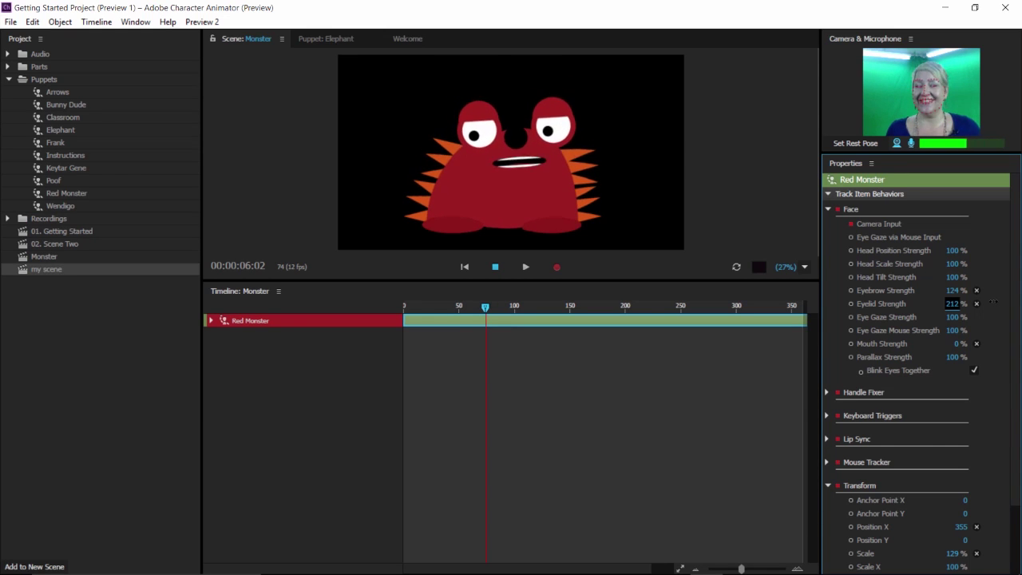
{"action": "left_click", "coordinate": [509, 312]}
{"action": "key", "text": "space"}
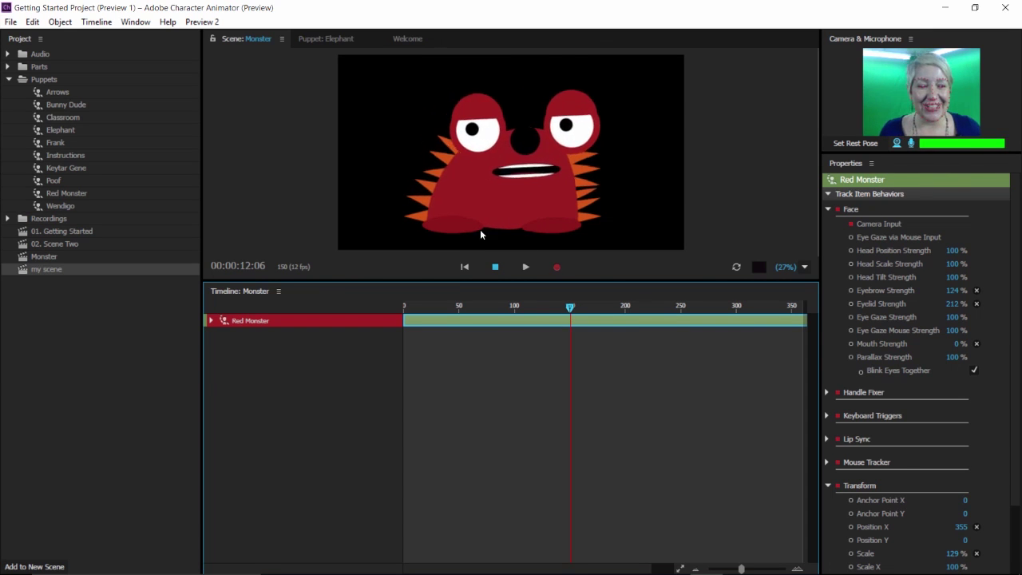
{"action": "scroll", "coordinate": [895, 403], "scroll_direction": "down", "scroll_amount": 2}
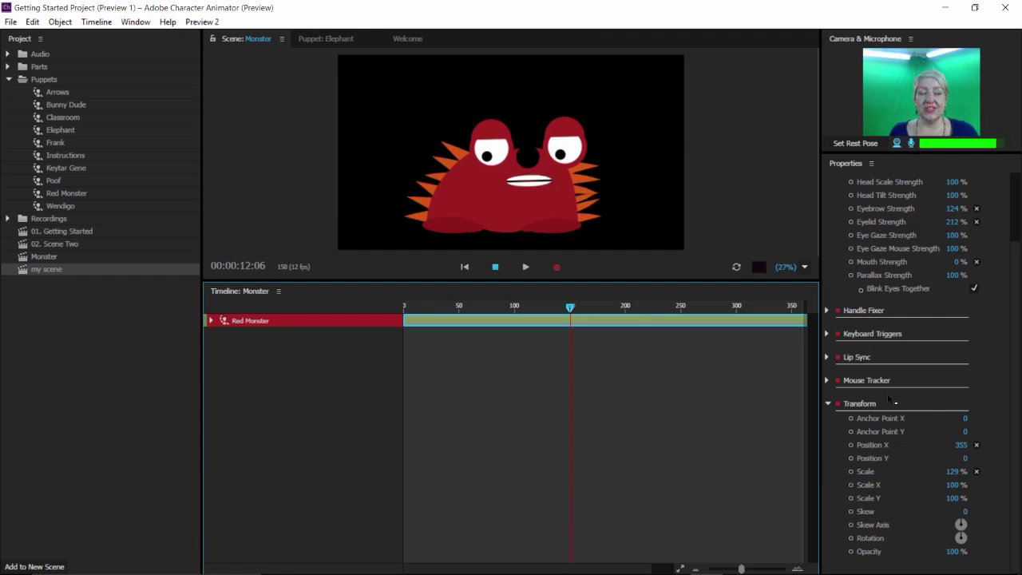
{"action": "scroll", "coordinate": [895, 402], "scroll_direction": "up", "scroll_amount": 2}
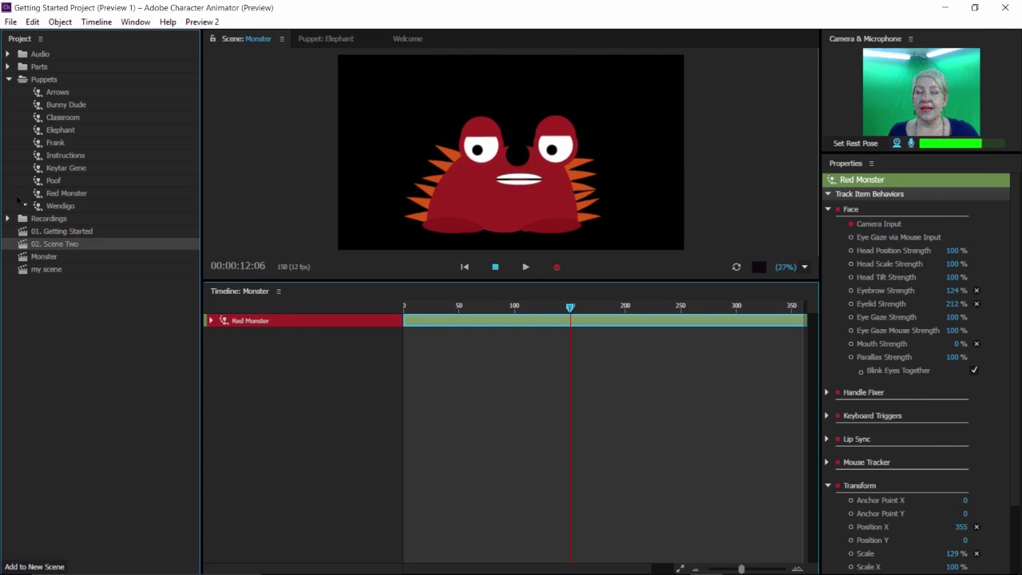
{"action": "double_click", "coordinate": [40, 269]}
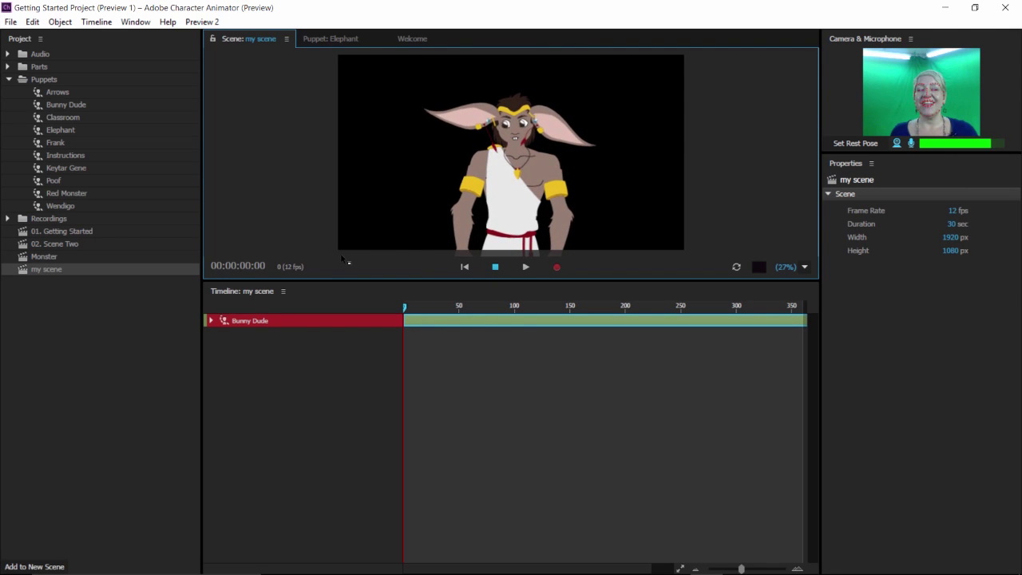
Step: Select the Bunny Dude track and scrub its Dangle Wind Strength up to 49
{"action": "left_click", "coordinate": [342, 320]}
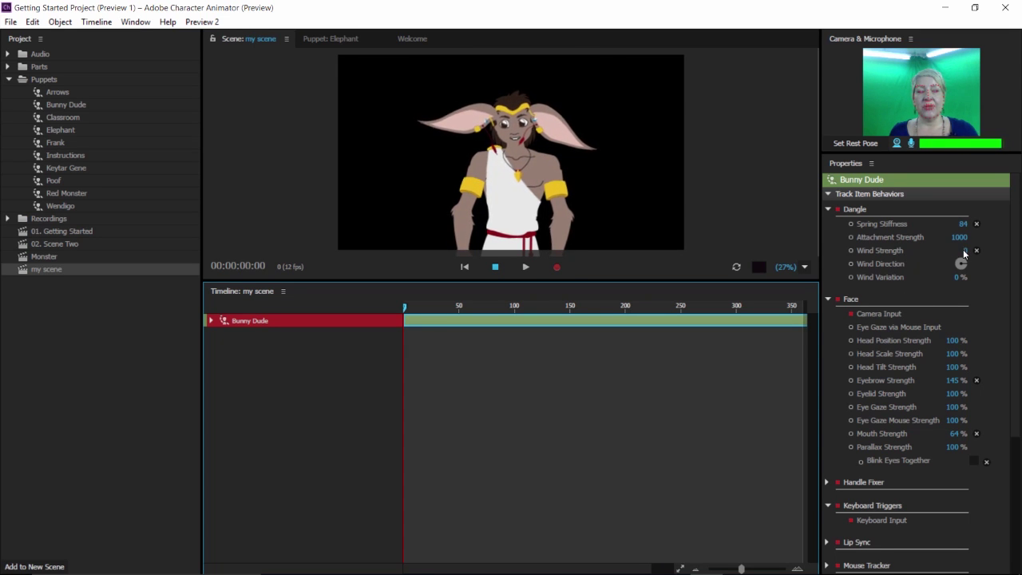
{"action": "left_click_drag", "start_coordinate": [963, 250], "coordinate": [990, 249]}
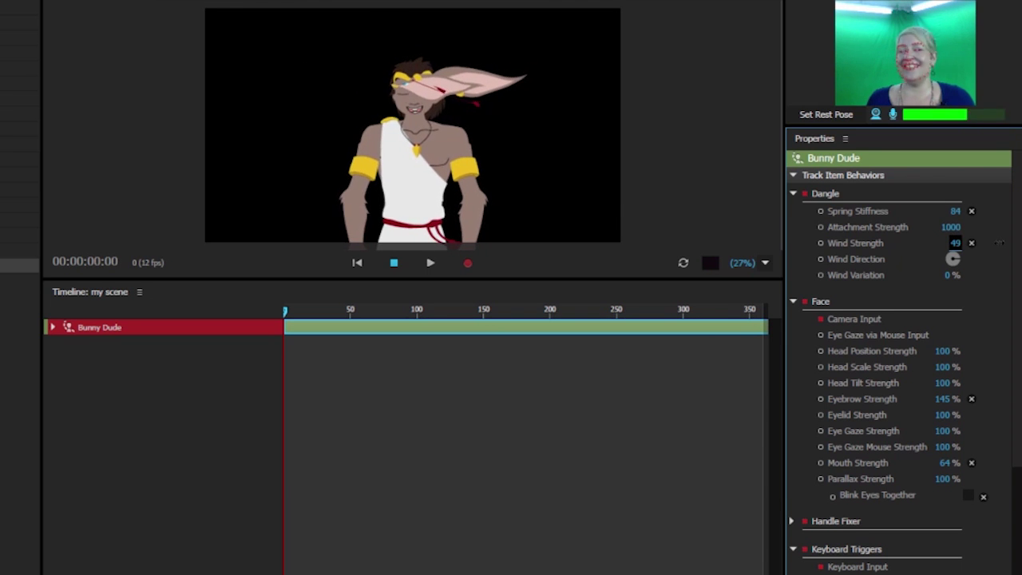
Step: Enter Dangle Wind Strength 1 and Spring Stiffness 68 so the Bunny Dude's ears droop loosely
{"action": "type", "text": "0"}
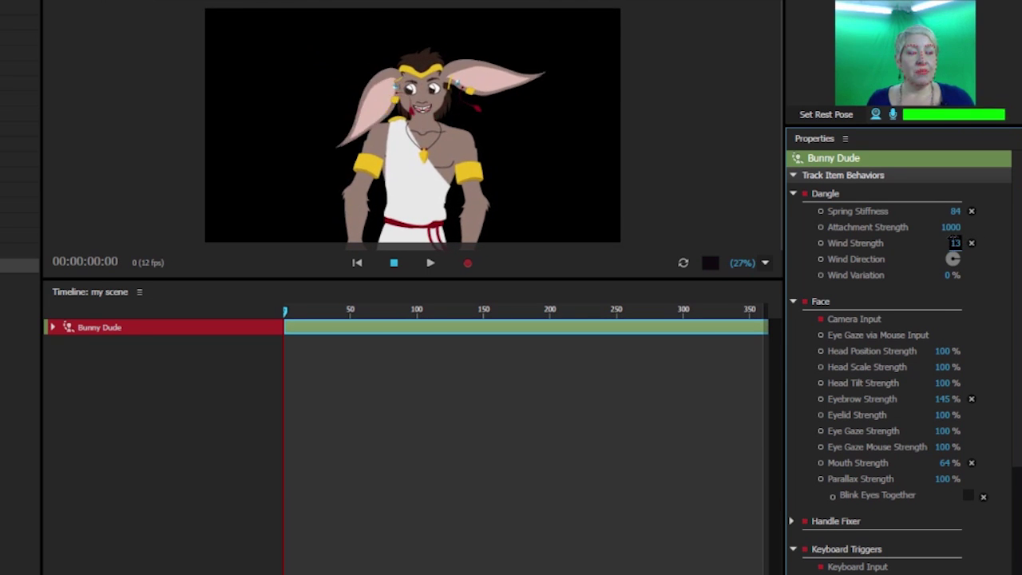
{"action": "type", "text": "13"}
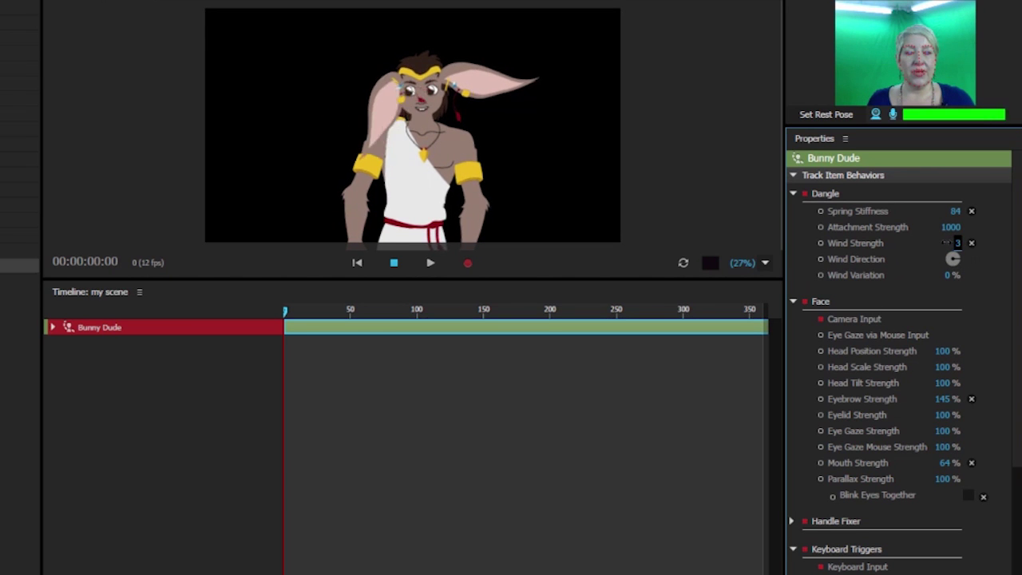
{"action": "key", "text": "BackSpace"}
{"action": "left_click", "coordinate": [954, 211]}
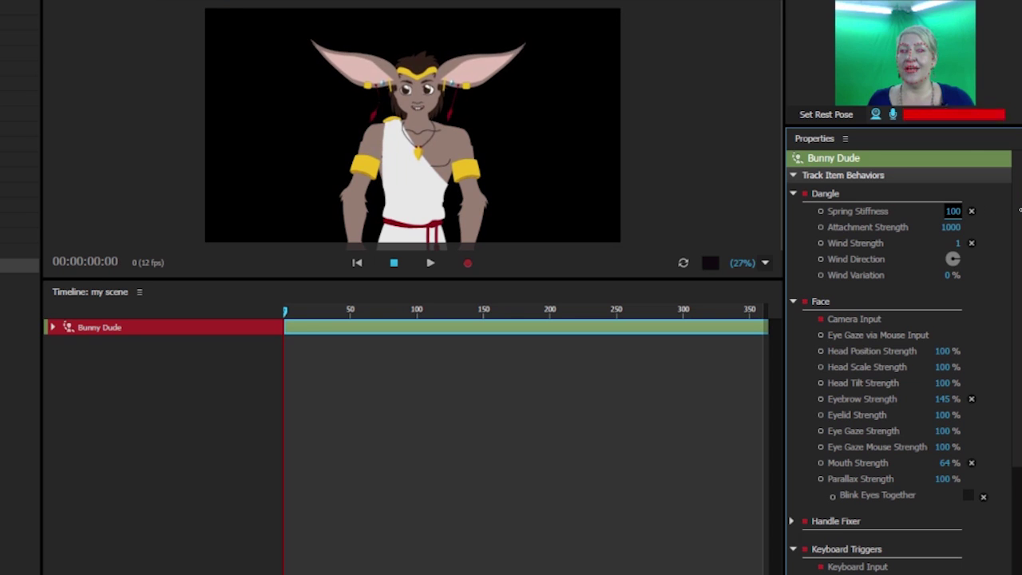
{"action": "type", "text": "15"}
{"action": "key", "text": "BackSpace"}
{"action": "key", "text": "BackSpace"}
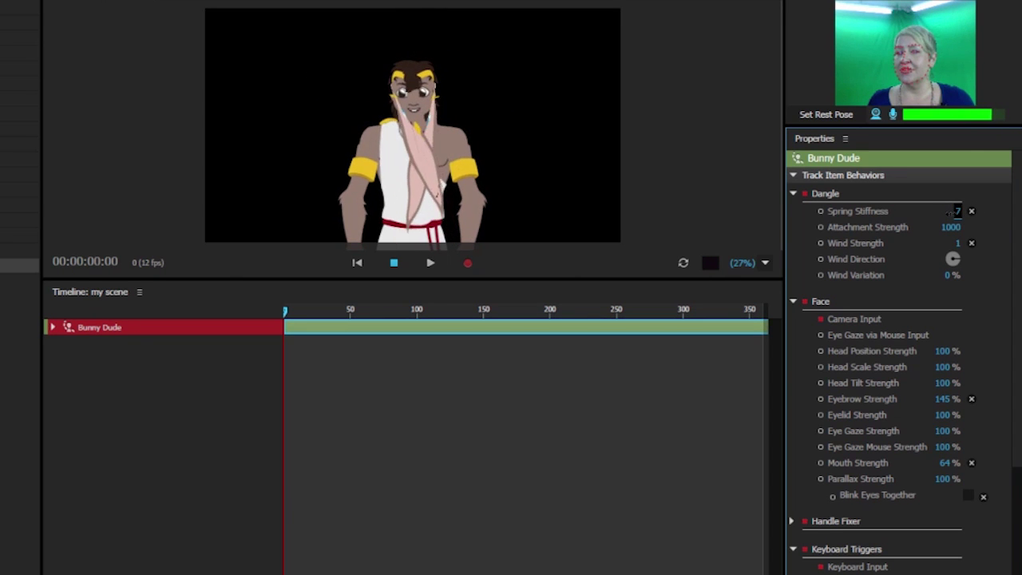
{"action": "type", "text": "22"}
{"action": "key", "text": "BackSpace"}
{"action": "key", "text": "BackSpace"}
{"action": "type", "text": "68"}
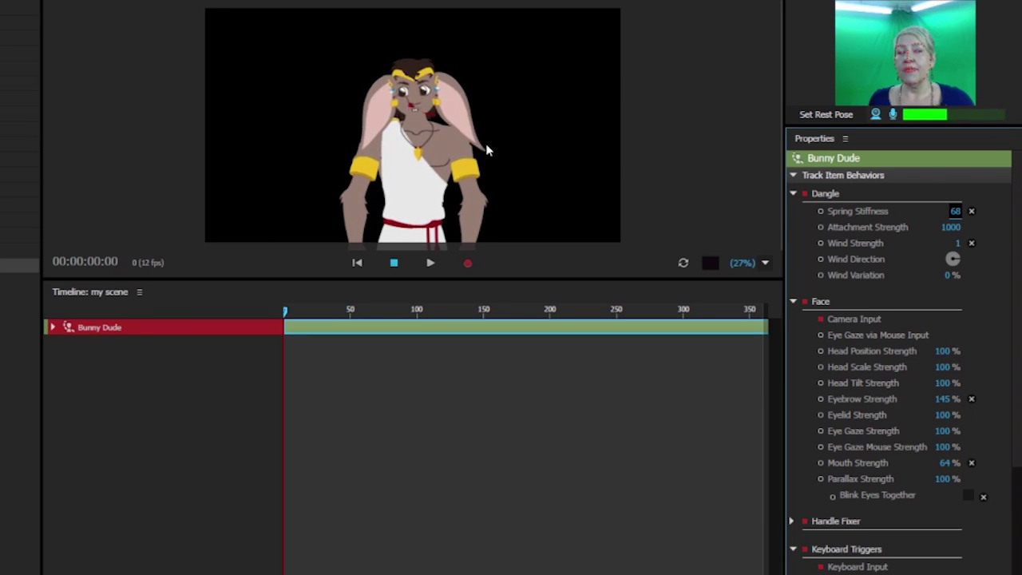
{"action": "left_click", "coordinate": [537, 74]}
{"action": "left_click_drag", "start_coordinate": [559, 153], "coordinate": [504, 50]}
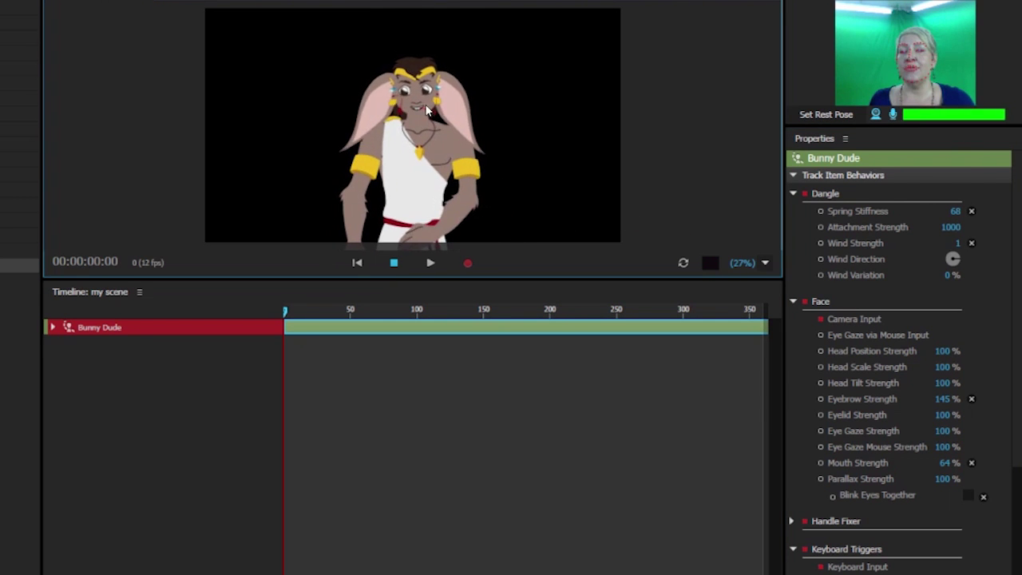
{"action": "left_click_drag", "start_coordinate": [519, 128], "coordinate": [536, 93]}
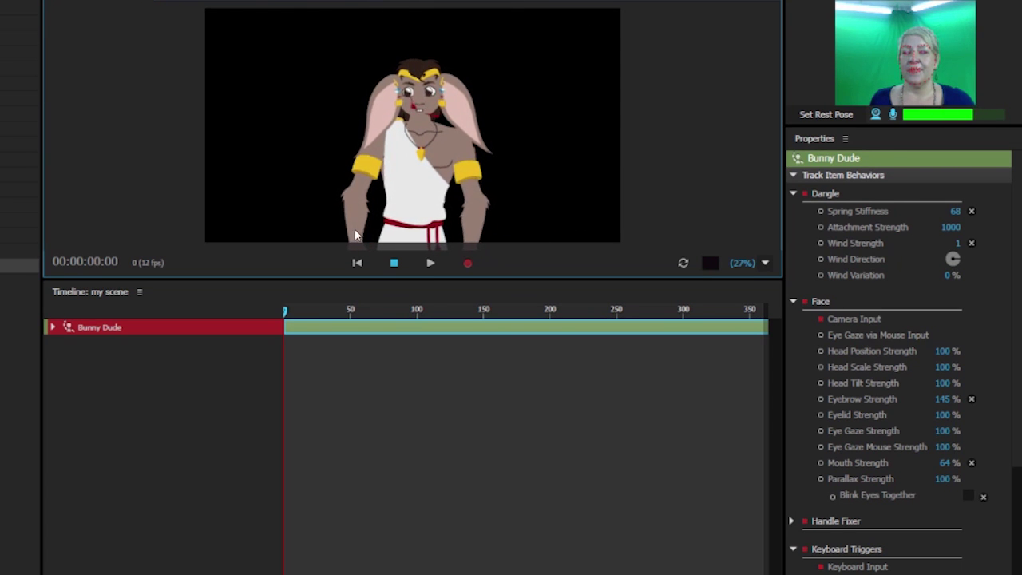
{"action": "left_click_drag", "start_coordinate": [354, 229], "coordinate": [286, 109]}
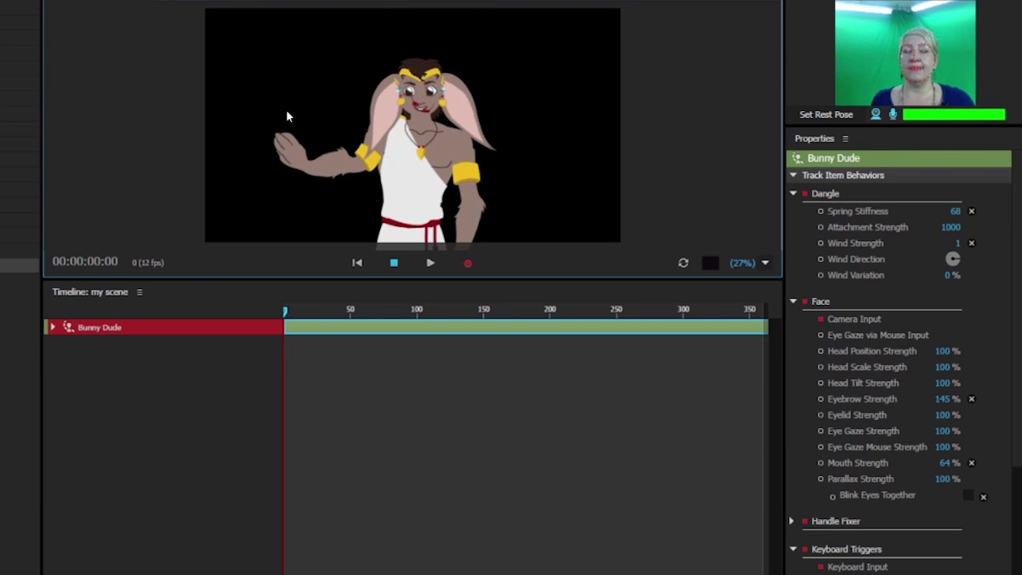
{"action": "left_click_drag", "start_coordinate": [287, 112], "coordinate": [264, 102]}
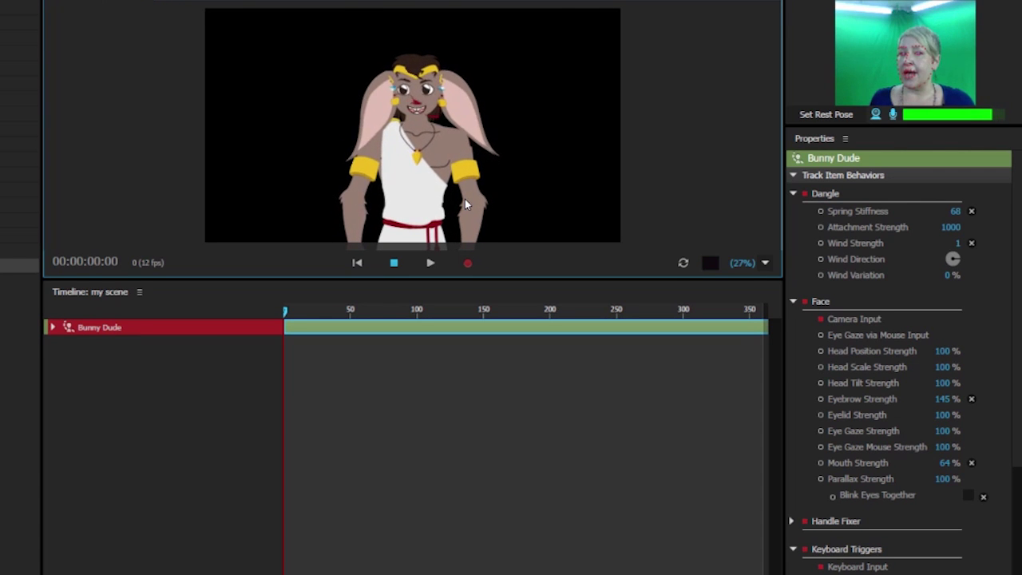
{"action": "left_click_drag", "start_coordinate": [470, 228], "coordinate": [521, 59]}
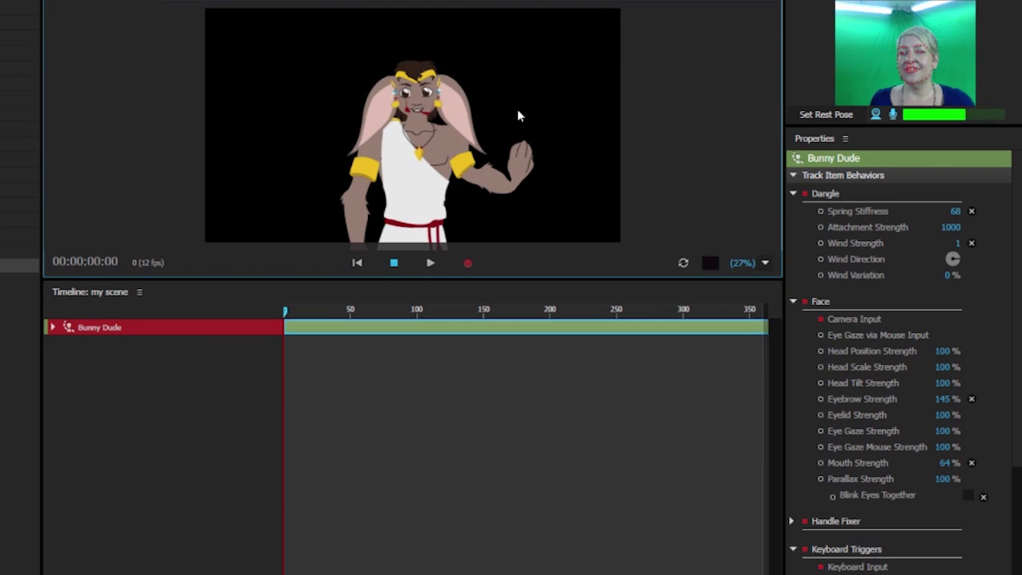